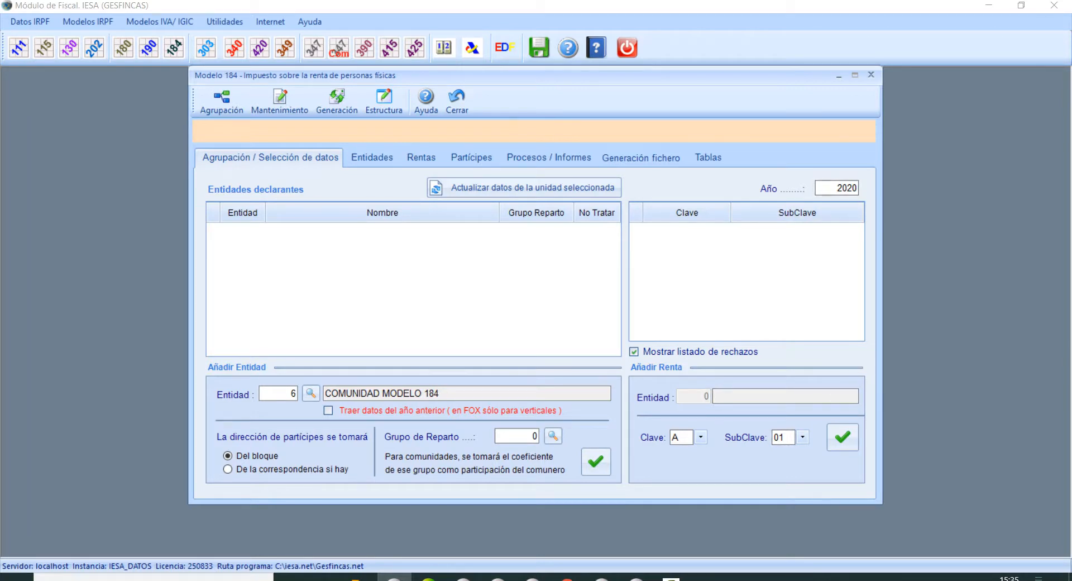
# Set the year of the Modelo 184 data selection to 2021 for entity 6, COMUNIDAD MODELO 184.
pyautogui.click(846, 188)
pyautogui.write('2021')
pyautogui.press('Return')
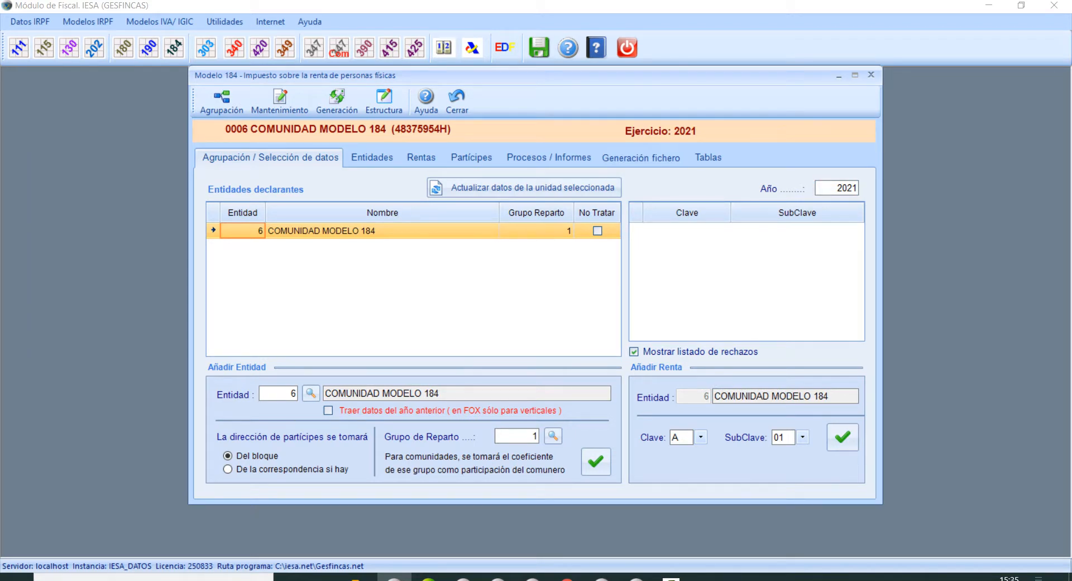
# Add the income keys K 01 (withholdings on movable capital) and A 01 (movable capital income) to the entity.
pyautogui.click(701, 436)
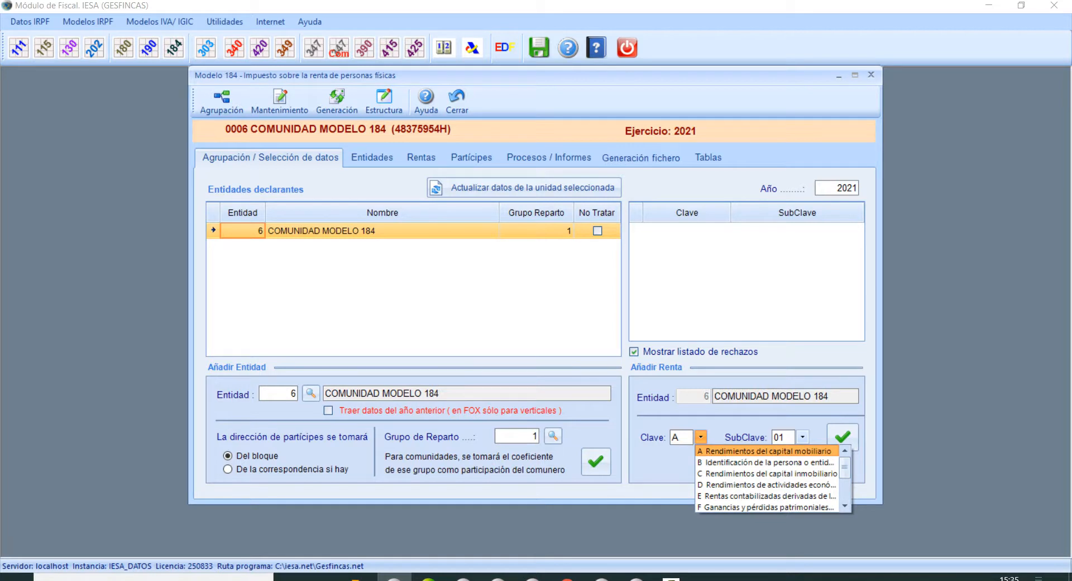
pyautogui.moveTo(845, 468)
pyautogui.mouseDown()
pyautogui.moveTo(845, 490)
pyautogui.moveTo(845, 467)
pyautogui.mouseUp()
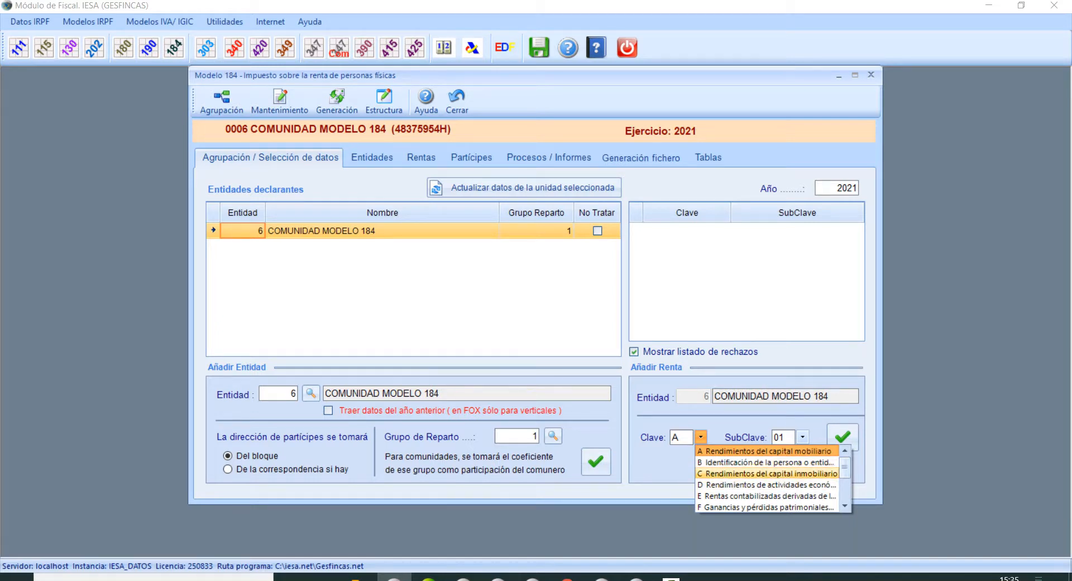
pyautogui.moveTo(845, 468); pyautogui.dragTo(844, 491)
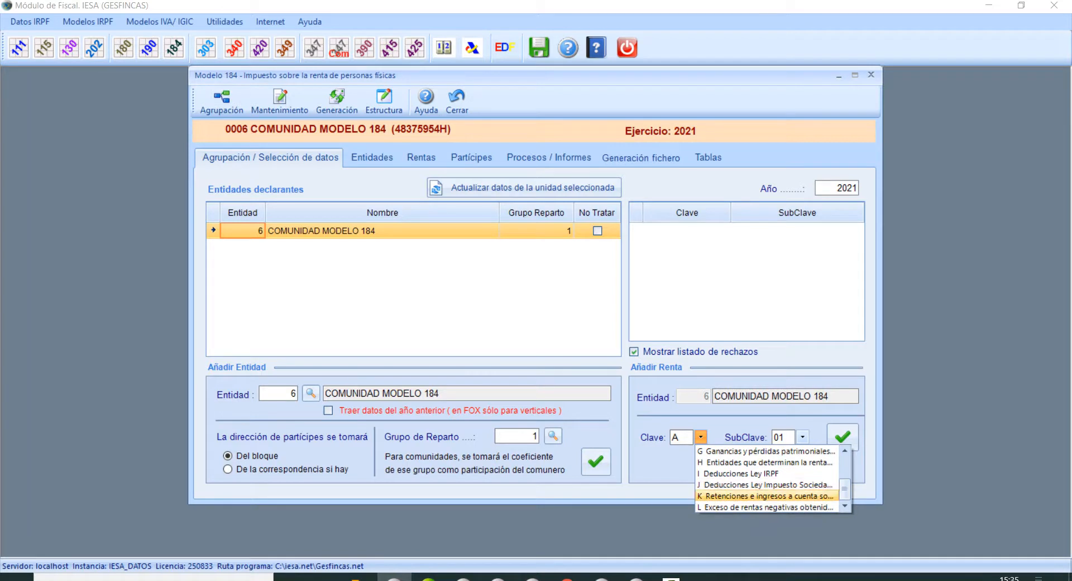
pyautogui.click(770, 496)
pyautogui.click(802, 436)
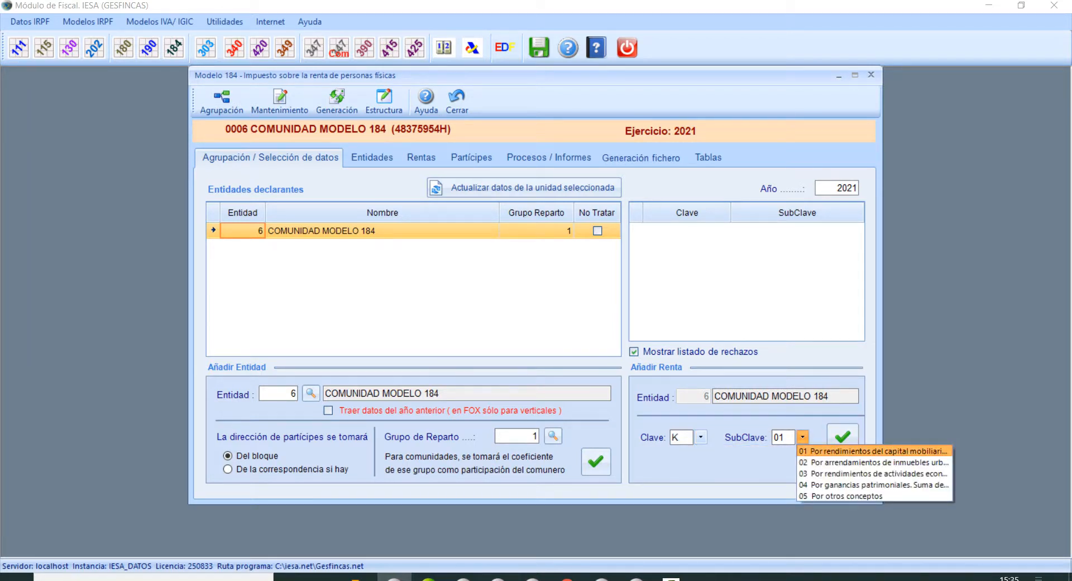
pyautogui.click(844, 451)
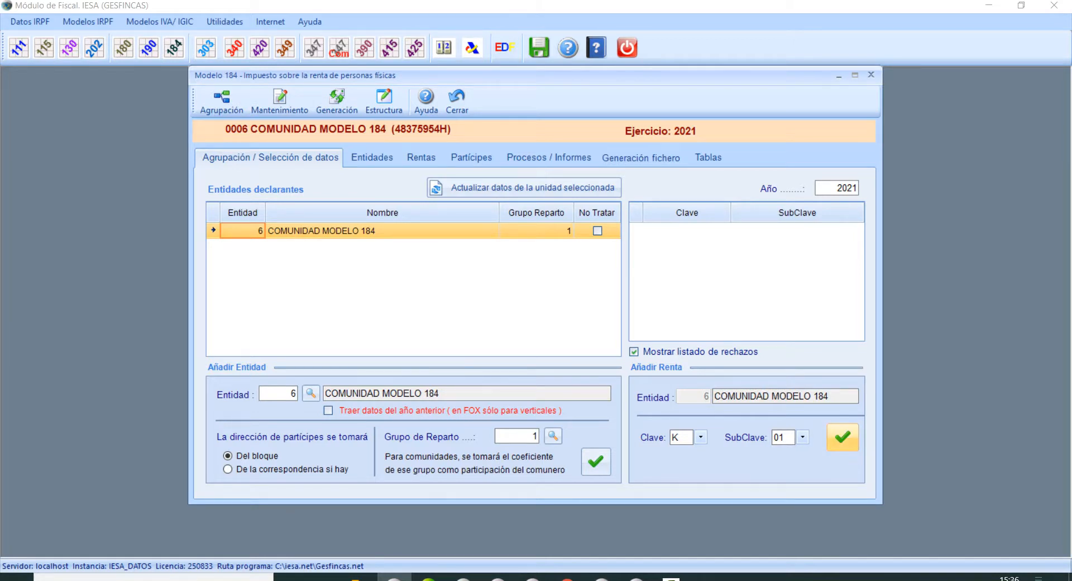
pyautogui.click(843, 437)
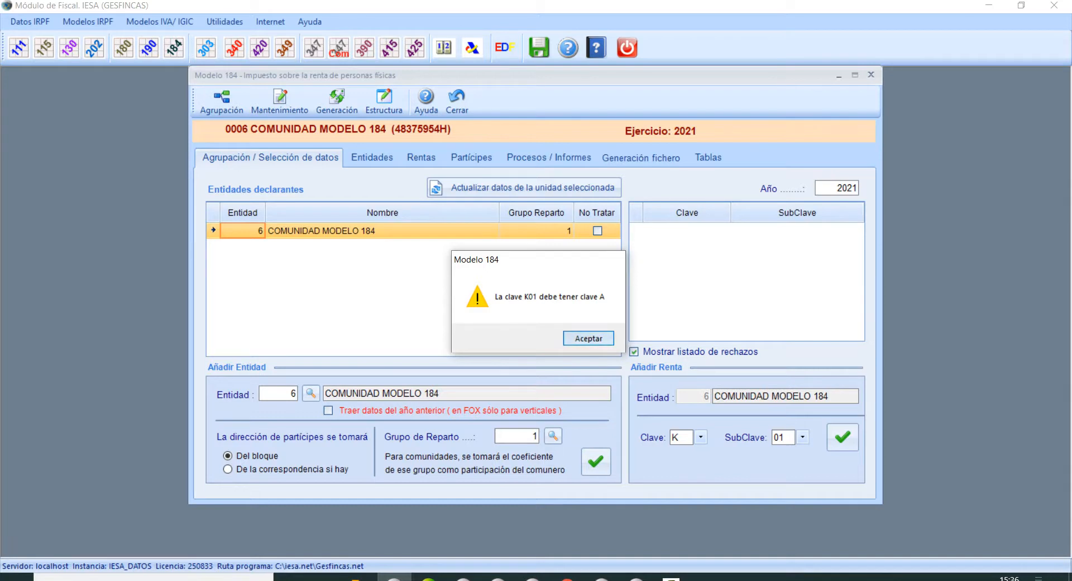
pyautogui.press('Return')
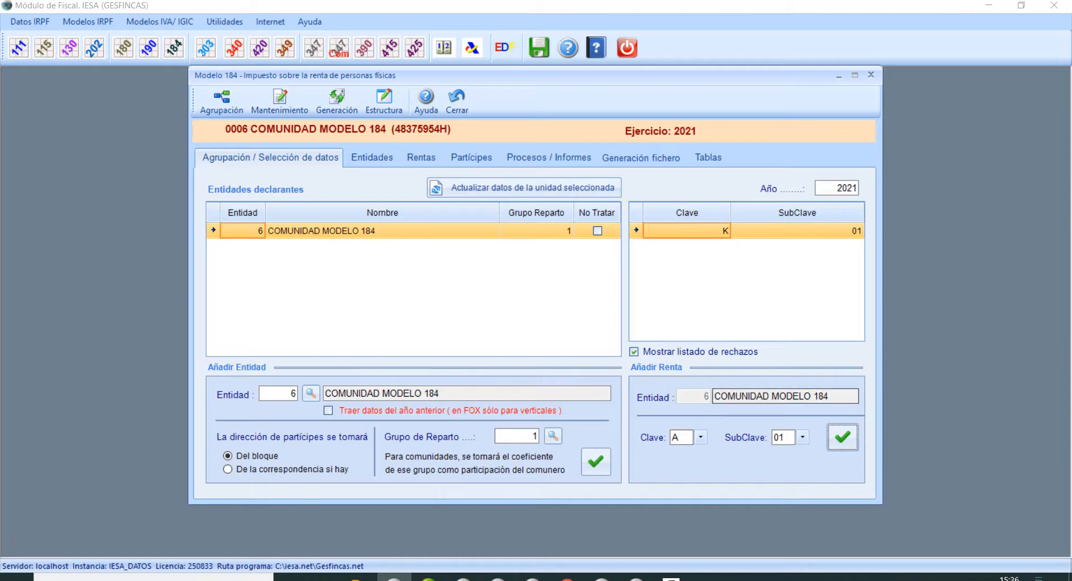
pyautogui.click(843, 438)
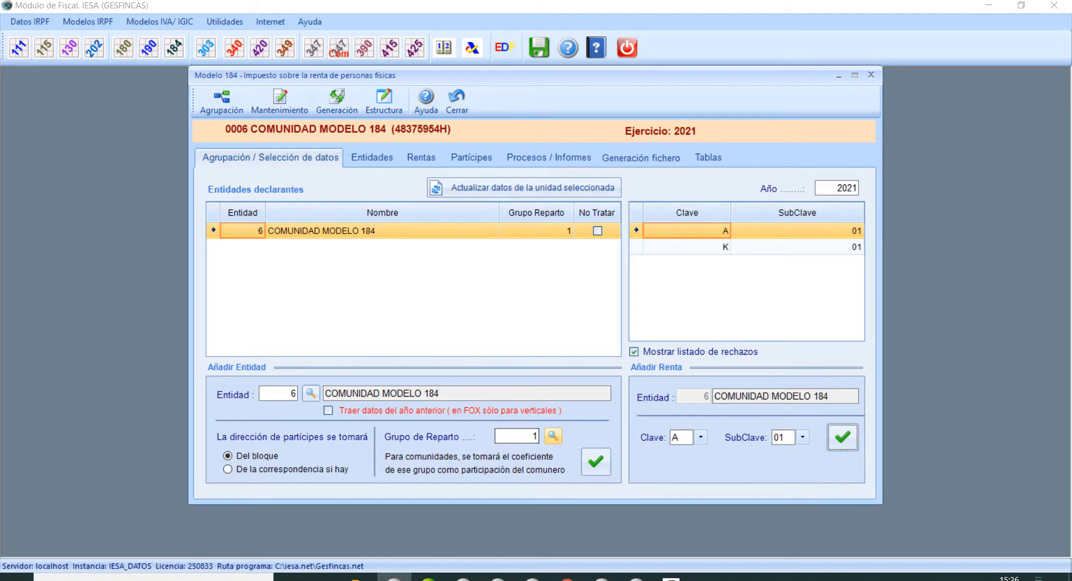
# Choose distribution group 1, GASTOS GENERALES, for entity 6 and try to add the entity to the declarants.
pyautogui.click(553, 436)
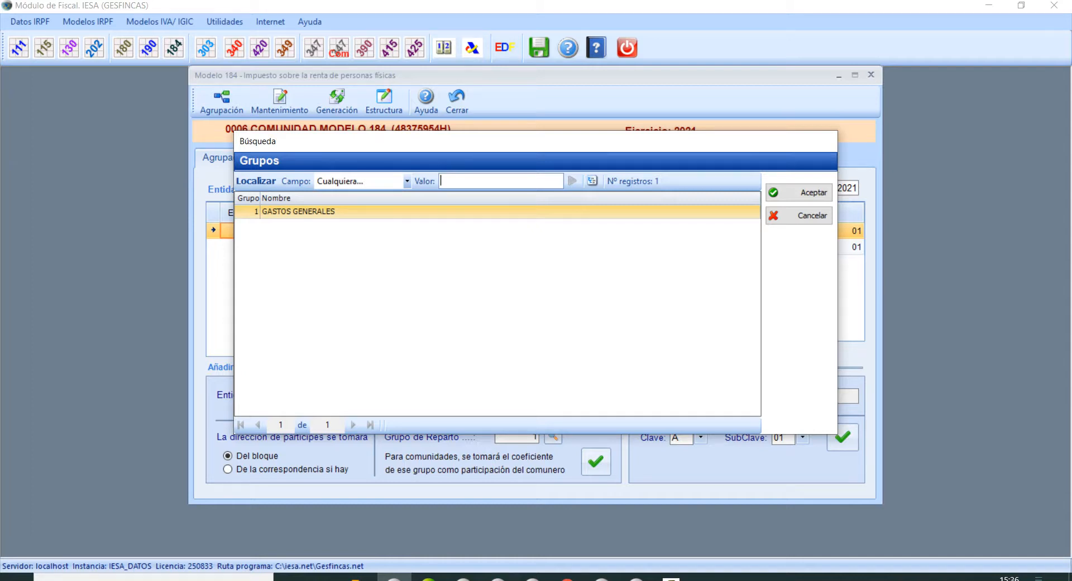
pyautogui.click(799, 193)
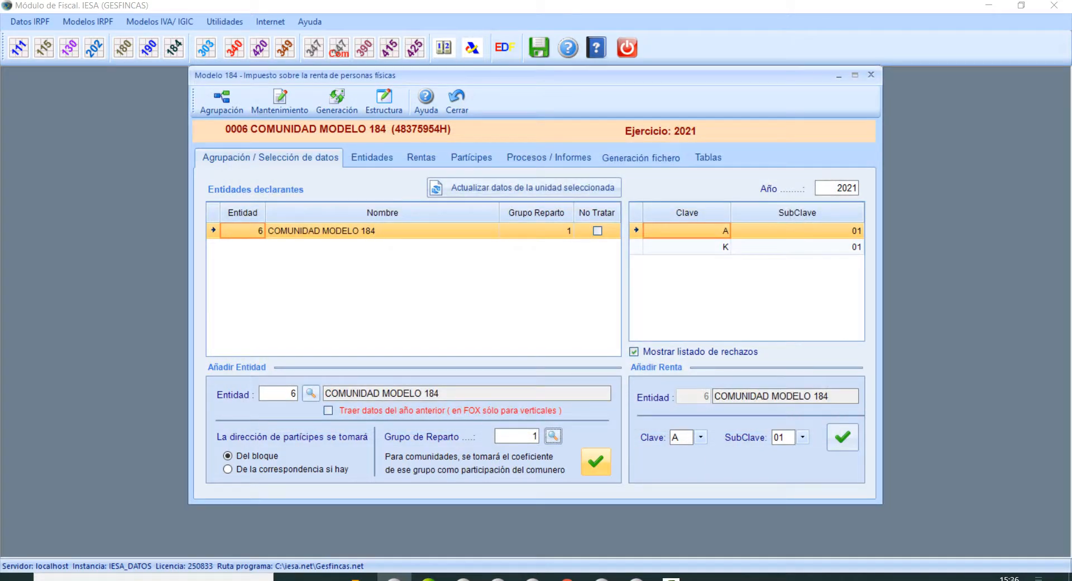
pyautogui.click(596, 461)
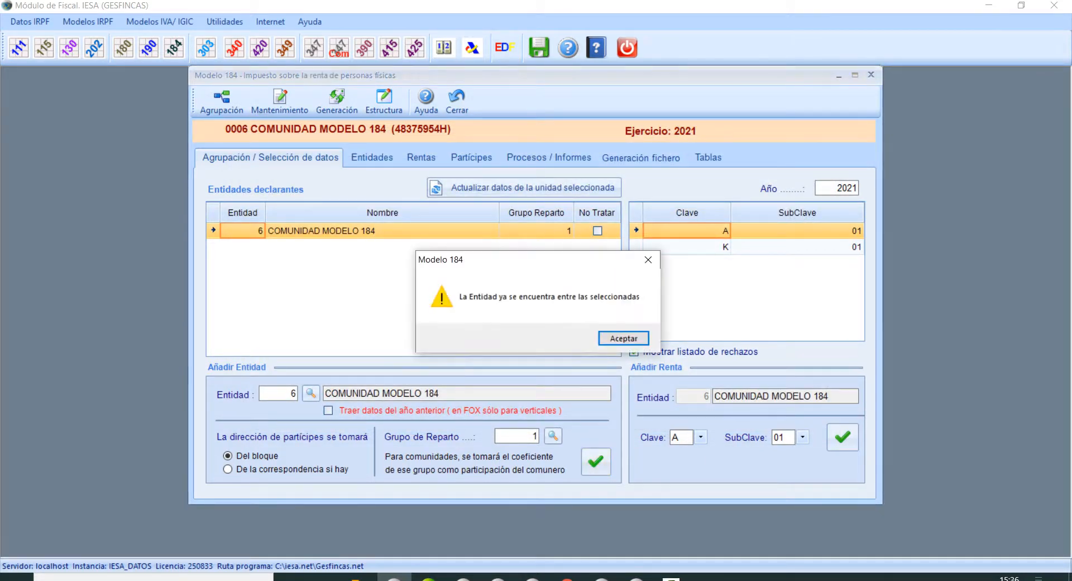
pyautogui.press('Return')
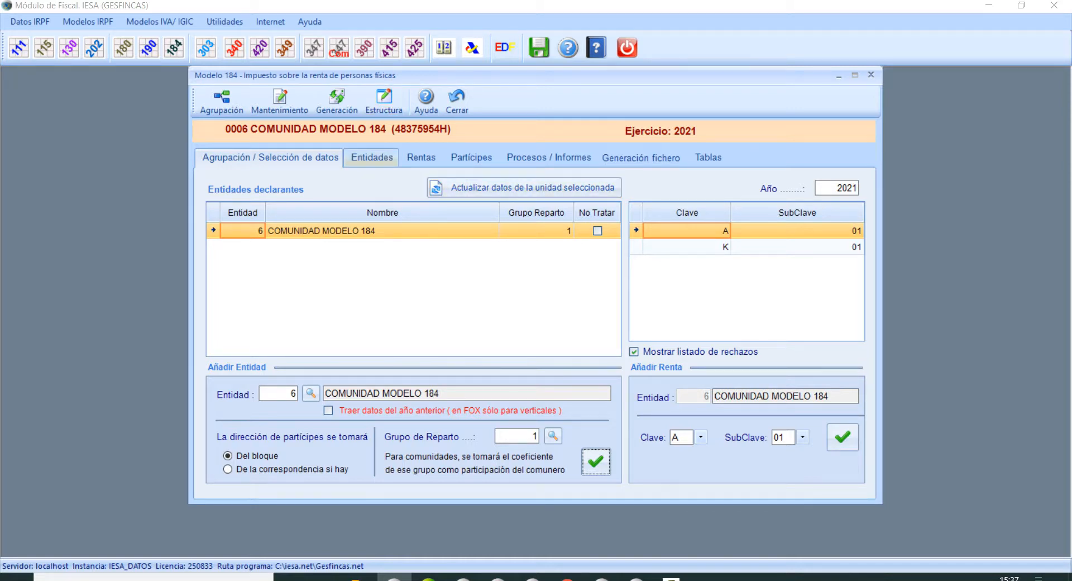
# Examine the entity's declarant data and its contact person and representative form, leaving it without saving.
pyautogui.click(372, 157)
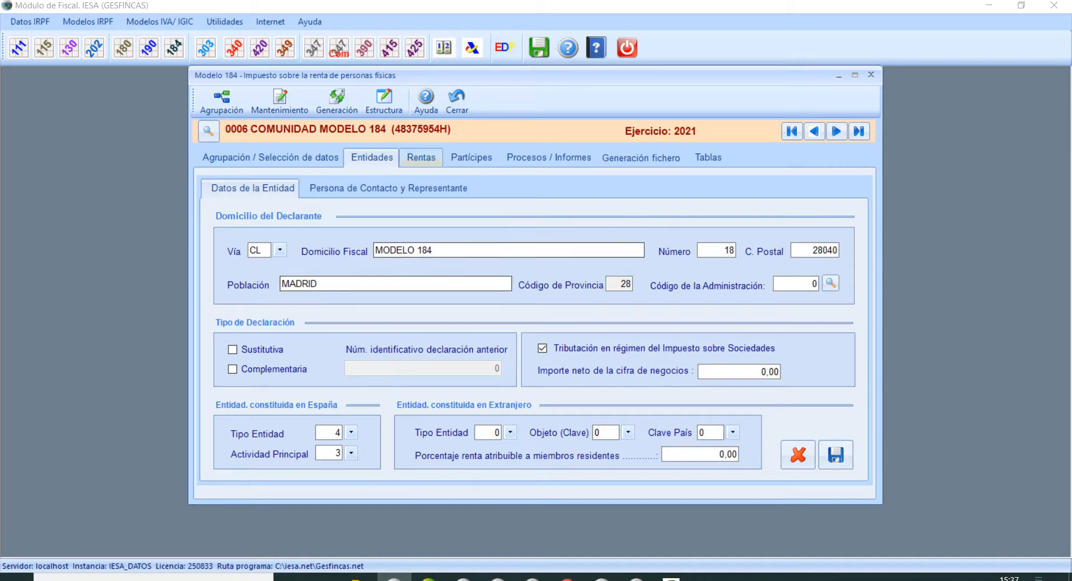
pyautogui.click(388, 188)
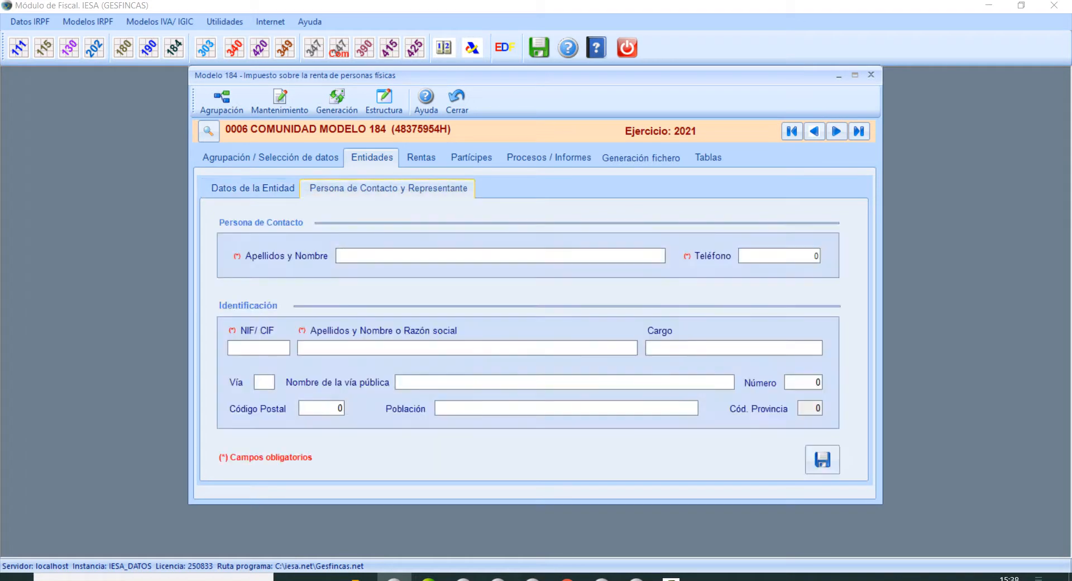
pyautogui.click(364, 256)
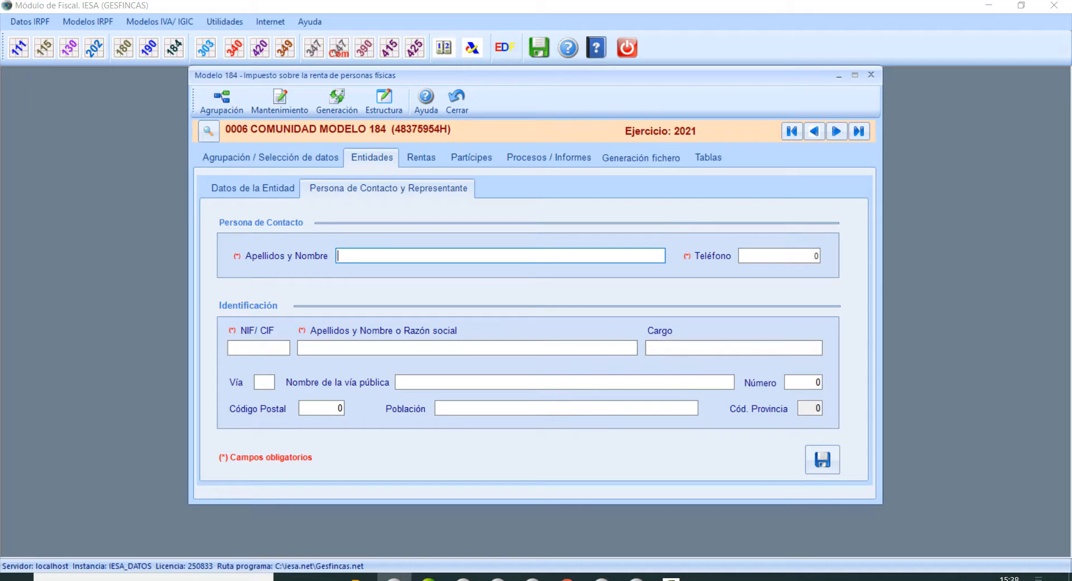
pyautogui.click(421, 157)
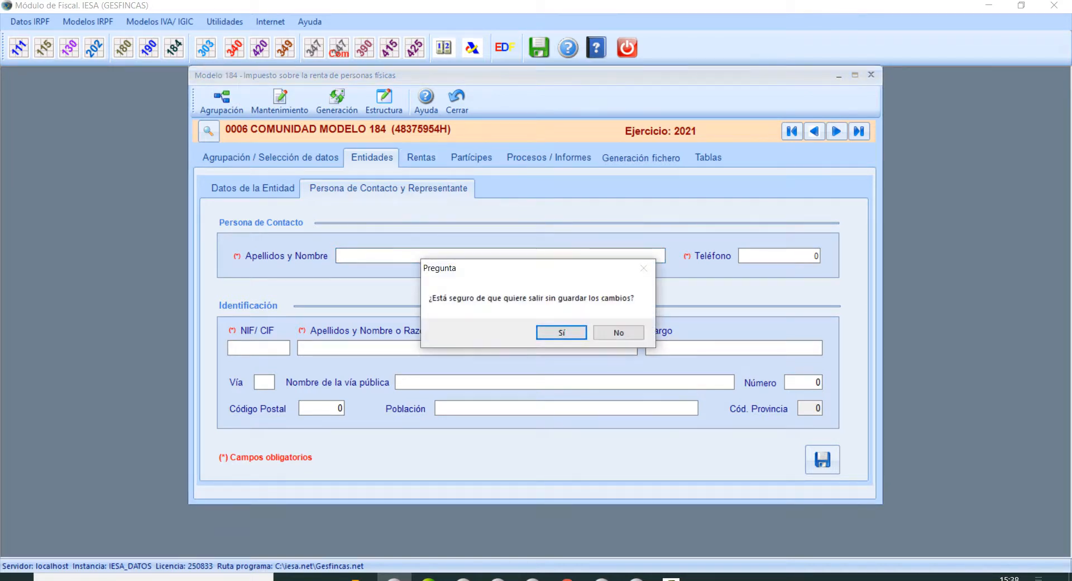
pyautogui.press('Return')
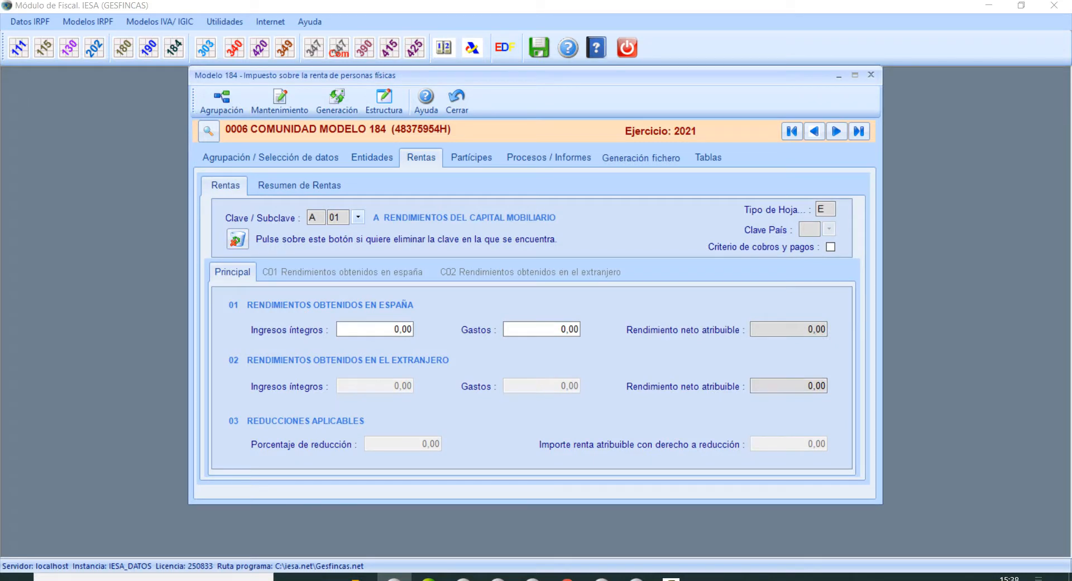
# Set the gross income obtained in Spain for income key A 01 to 5.000,00.
pyautogui.click(357, 217)
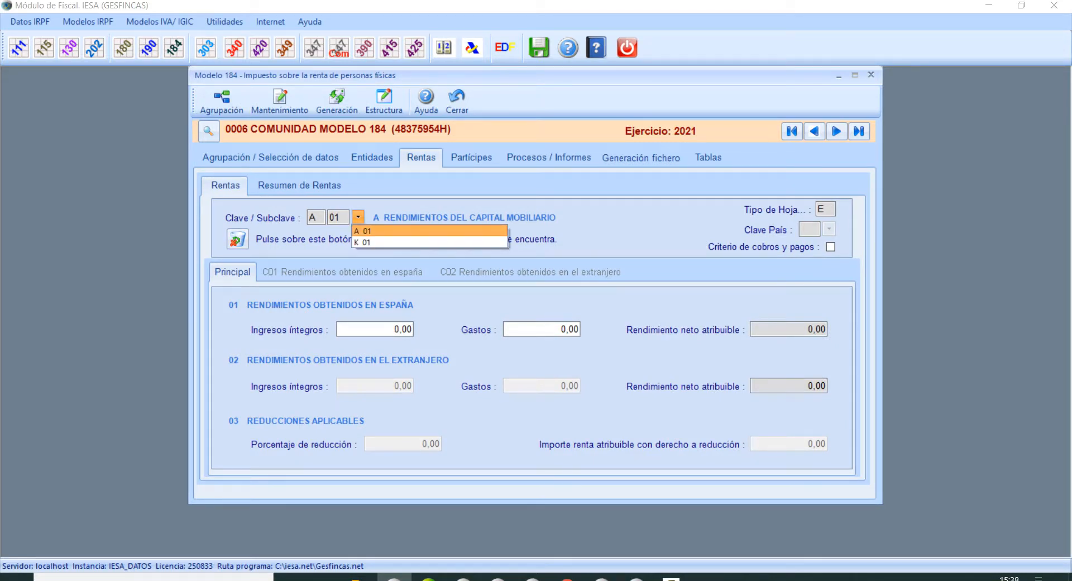
pyautogui.press('Escape')
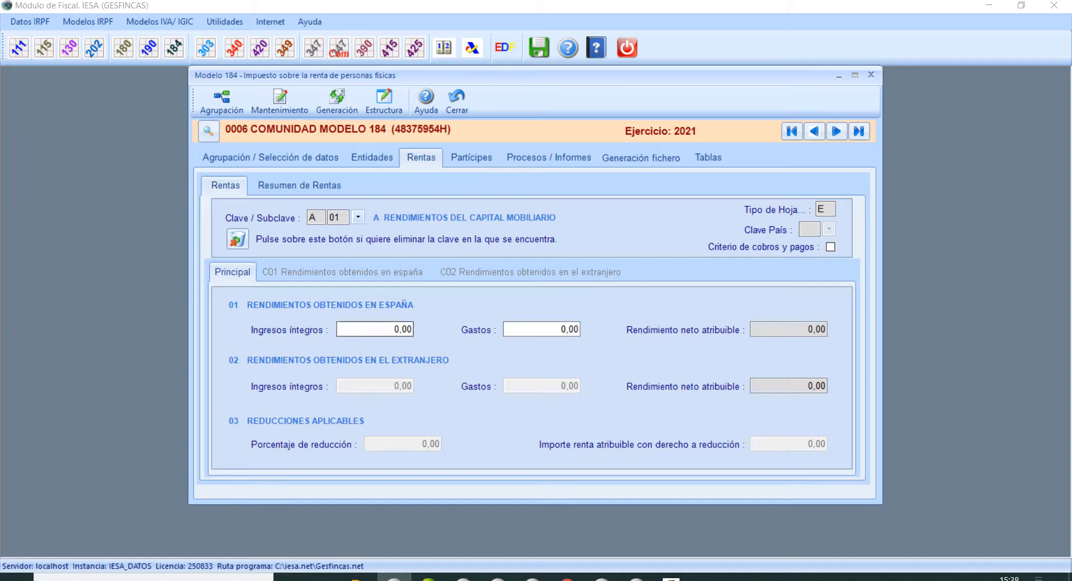
pyautogui.click(392, 328)
pyautogui.write('5000')
pyautogui.press('Tab')
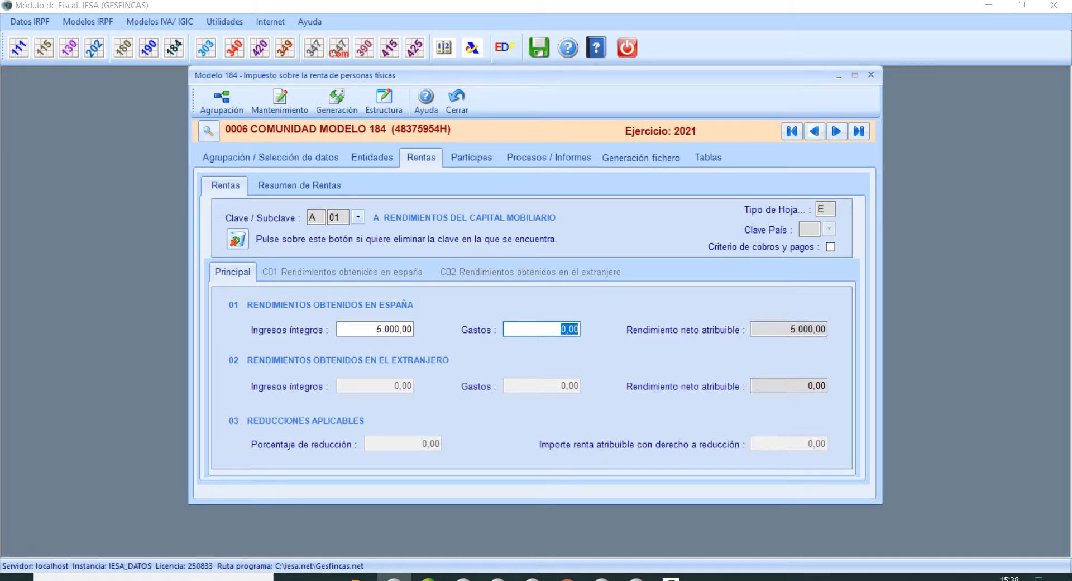
# Enter 300 as the withholdings for income key K 01, and delete that key from the declaration.
pyautogui.click(358, 217)
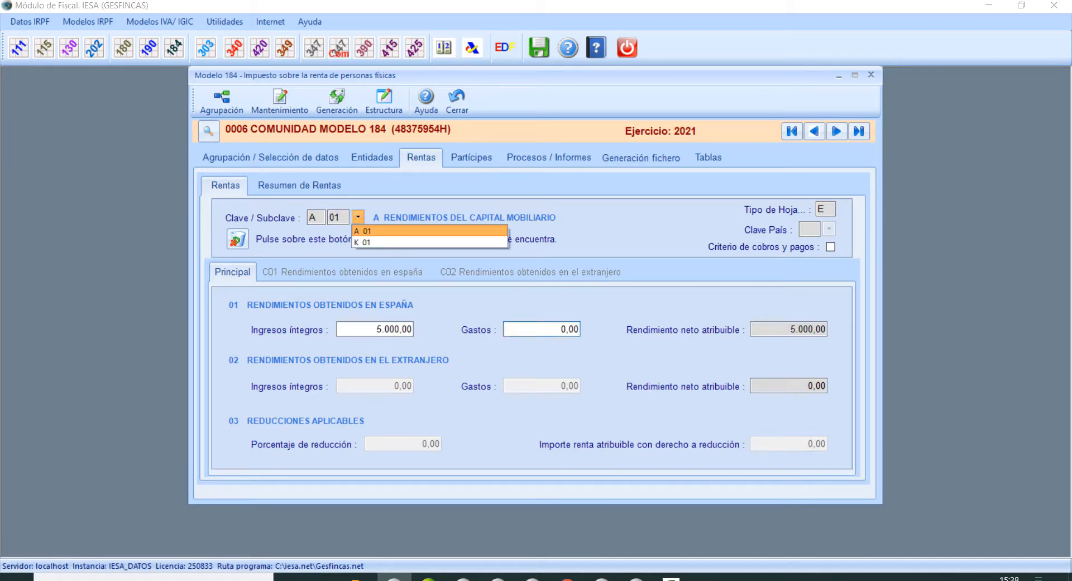
pyautogui.click(367, 242)
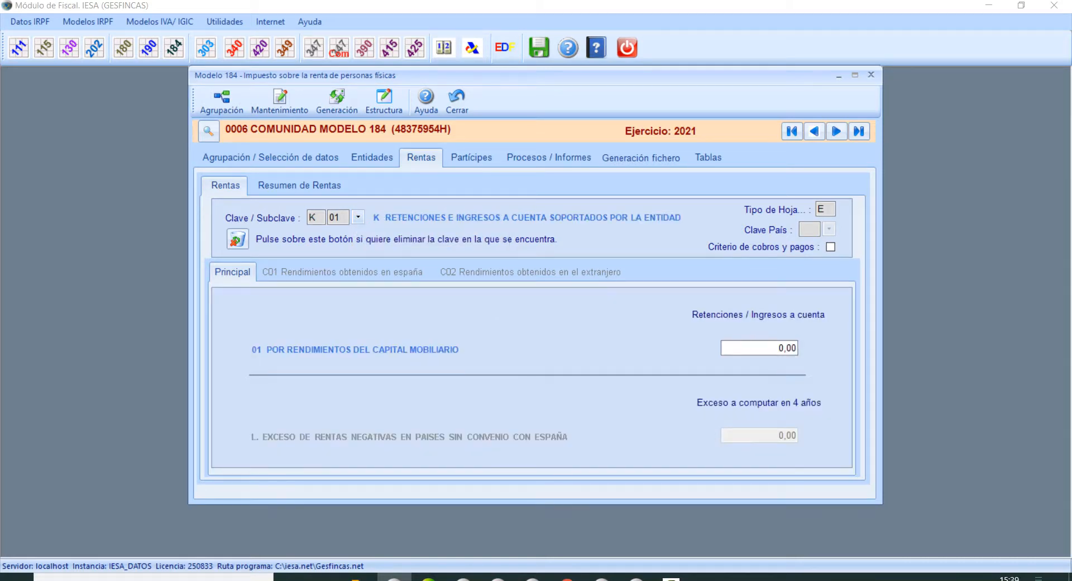
pyautogui.click(769, 347)
pyautogui.write('300')
pyautogui.press('Tab')
pyautogui.click(237, 239)
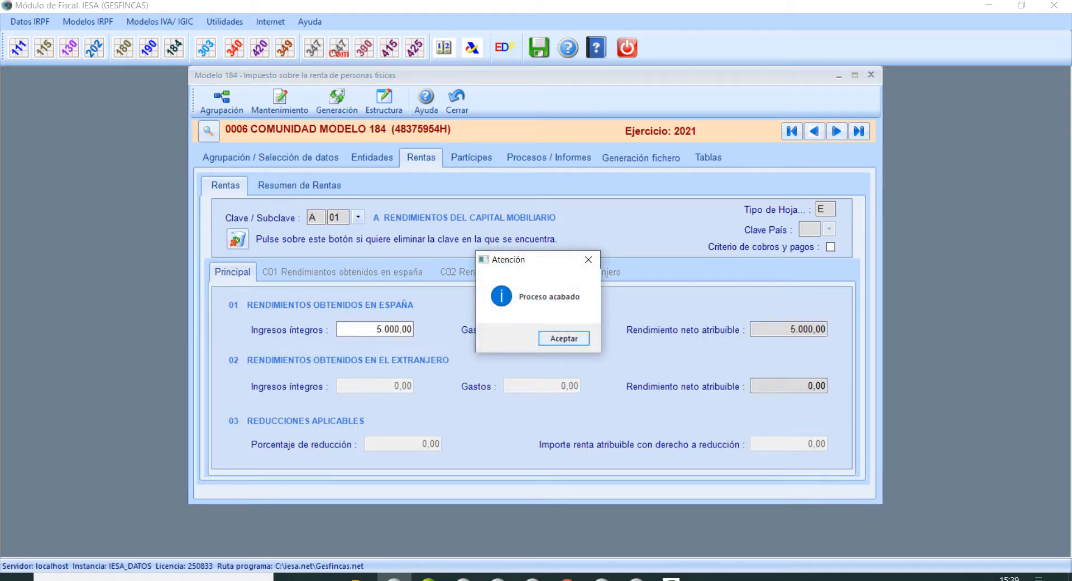
pyautogui.press('Return')
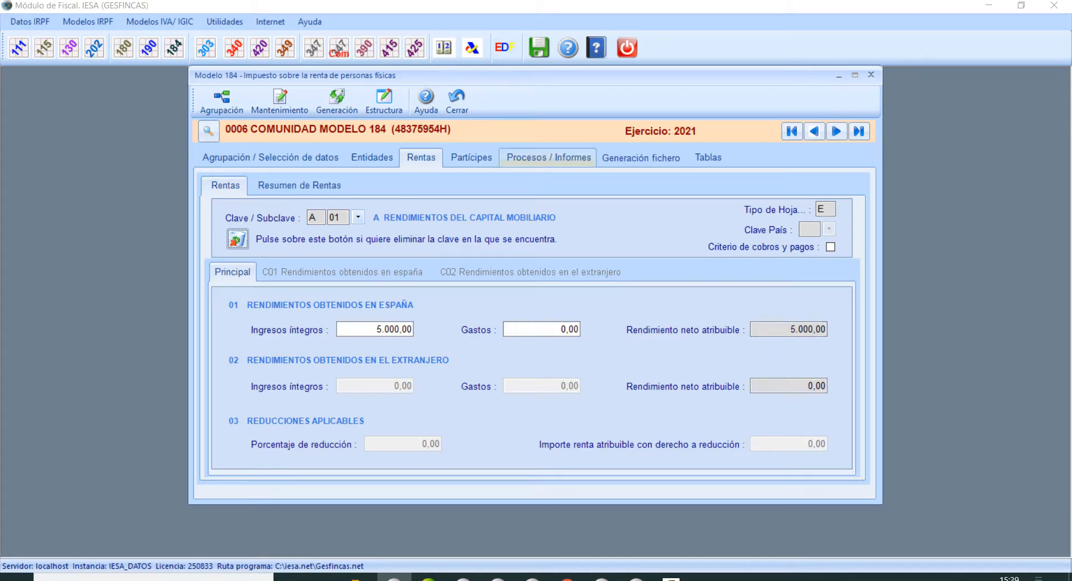
# Examine the participants' records, comparing the entries with code 2, including the new co-holder, for days and participation percentages.
pyautogui.click(472, 157)
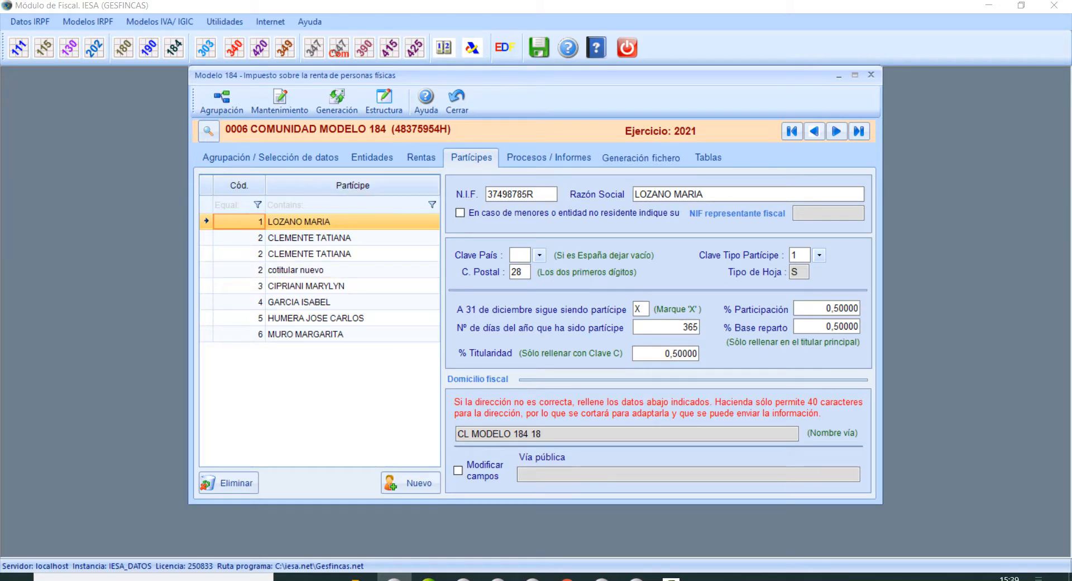
pyautogui.click(352, 238)
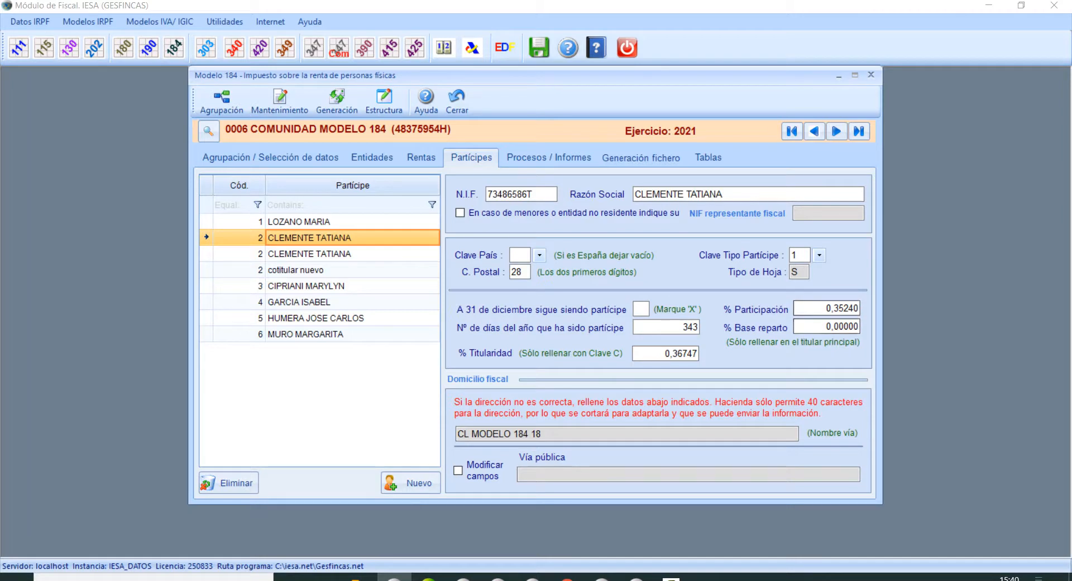
pyautogui.click(313, 254)
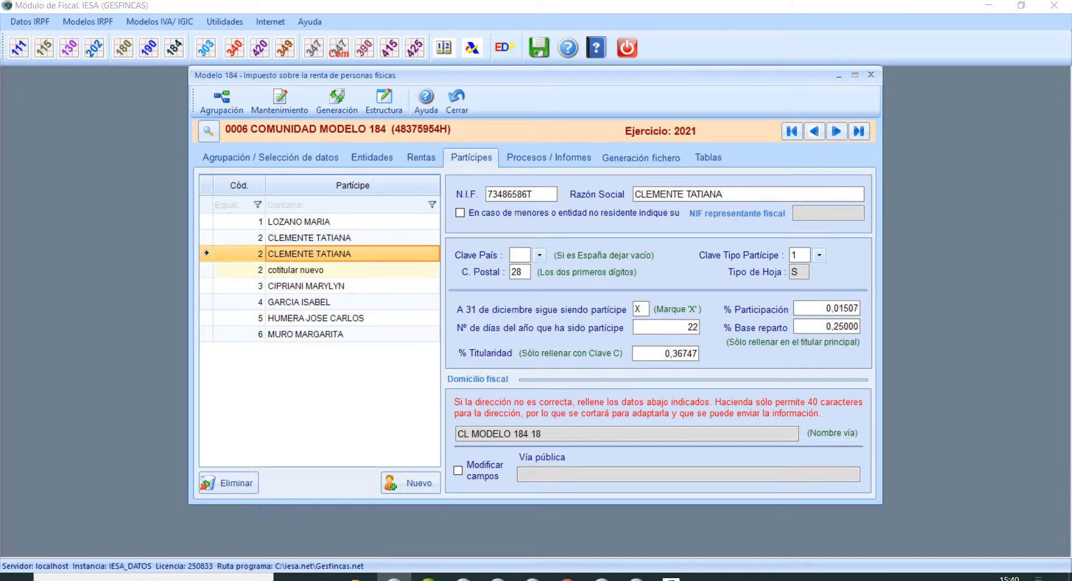
pyautogui.click(313, 270)
pyautogui.click(313, 254)
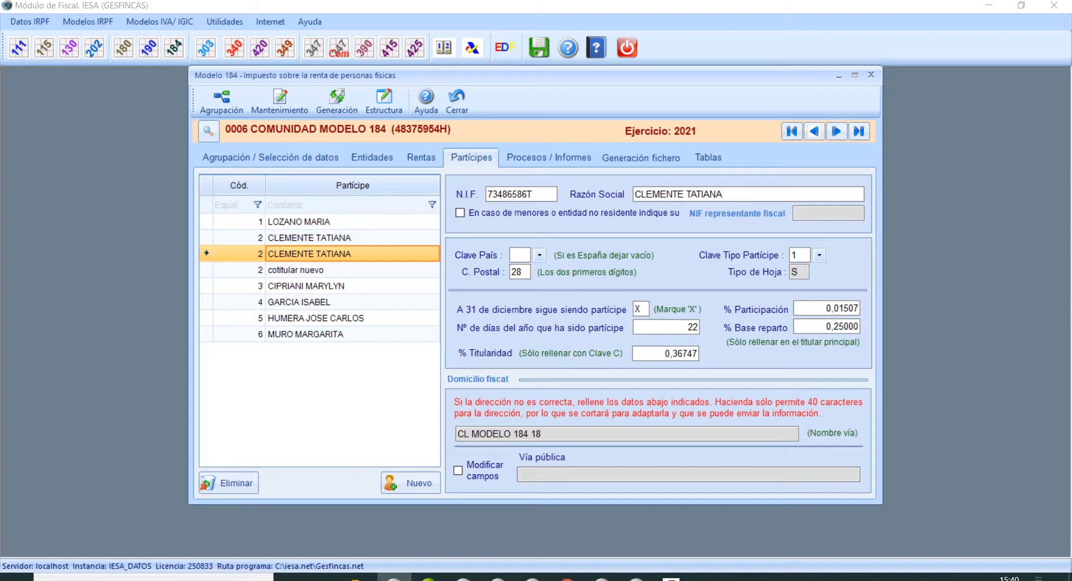
# Set the fiscal year for generating the Modelo 184 file to 2021.
pyautogui.click(641, 158)
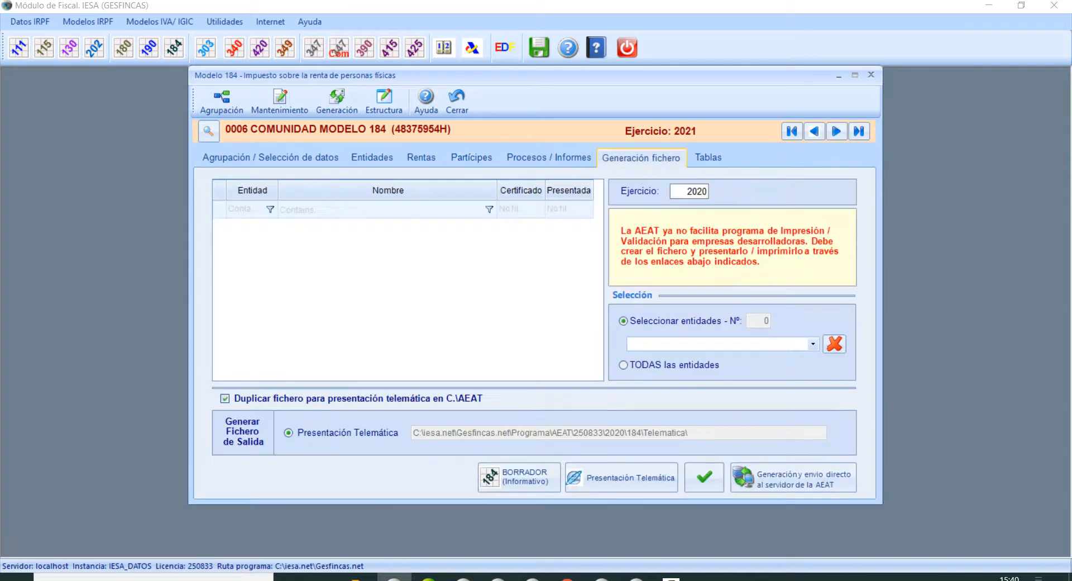
pyautogui.doubleClick(696, 191)
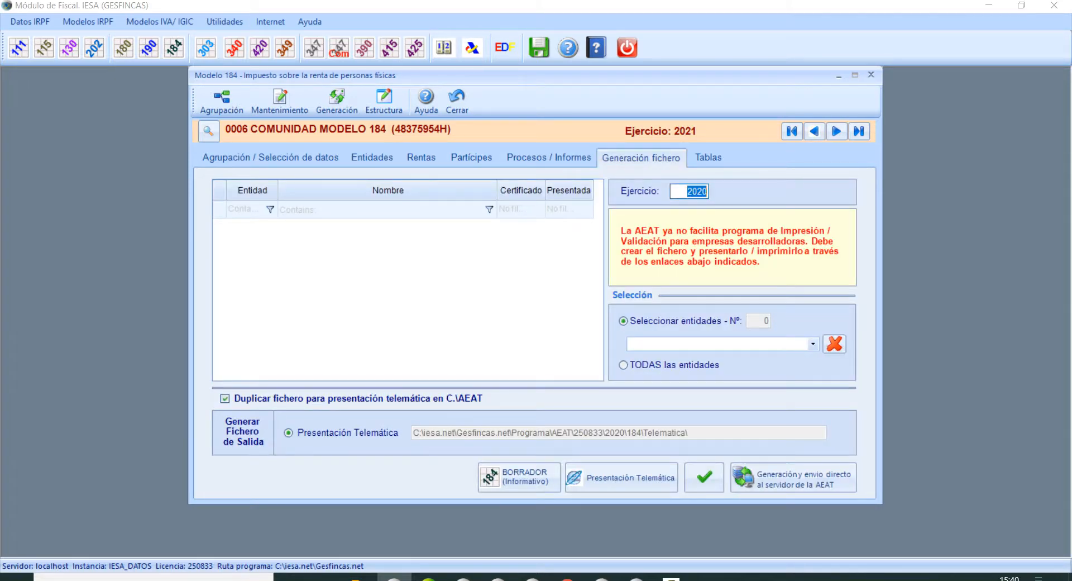
pyautogui.write('2021')
pyautogui.press('Tab')
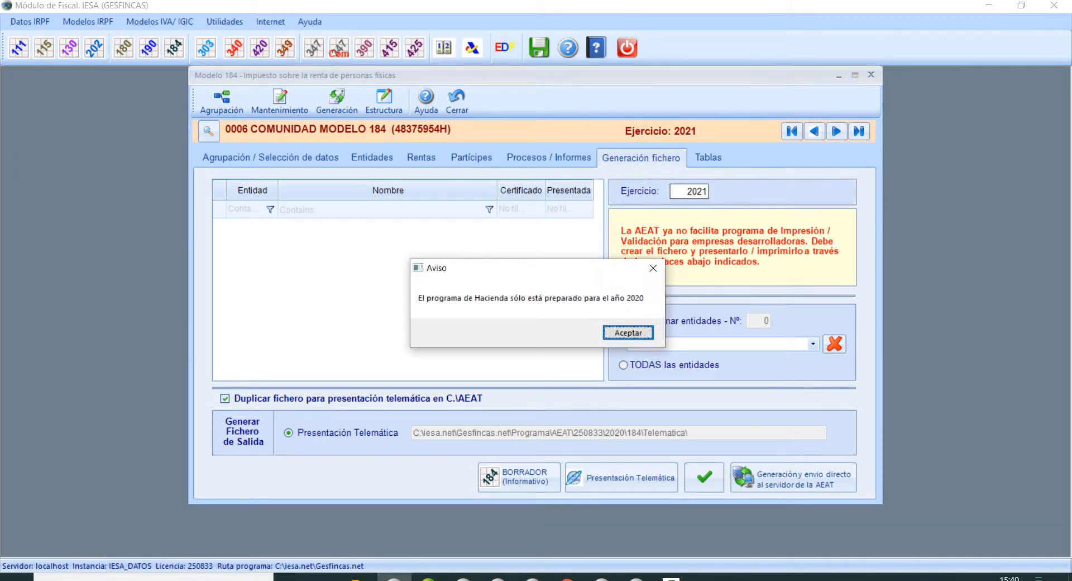
pyautogui.press('Return')
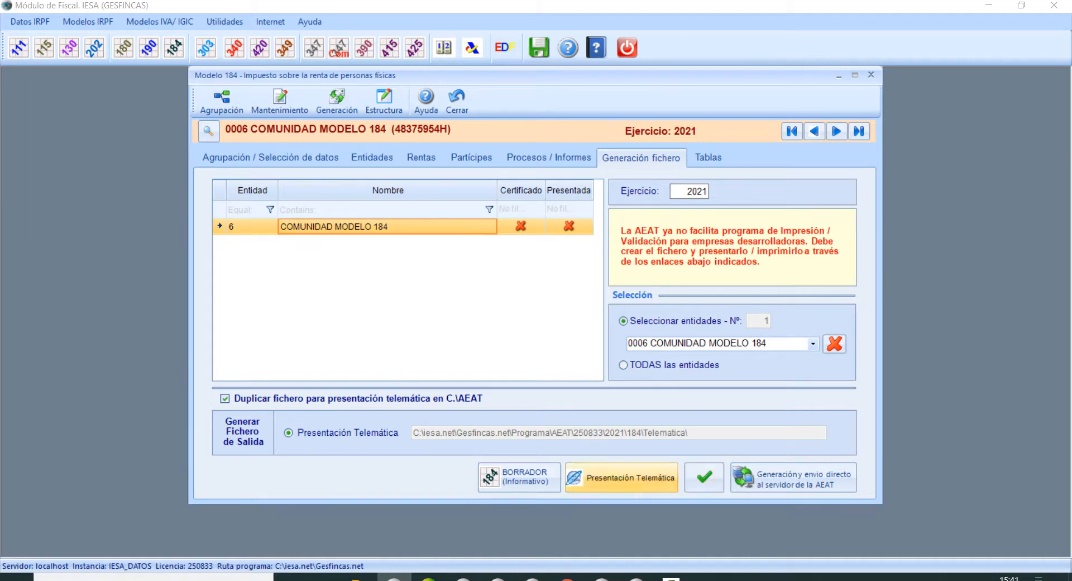
# View the Agencia Tributaria's Modelo 184 online submission page and return to GESFINCAS.
pyautogui.click(621, 478)
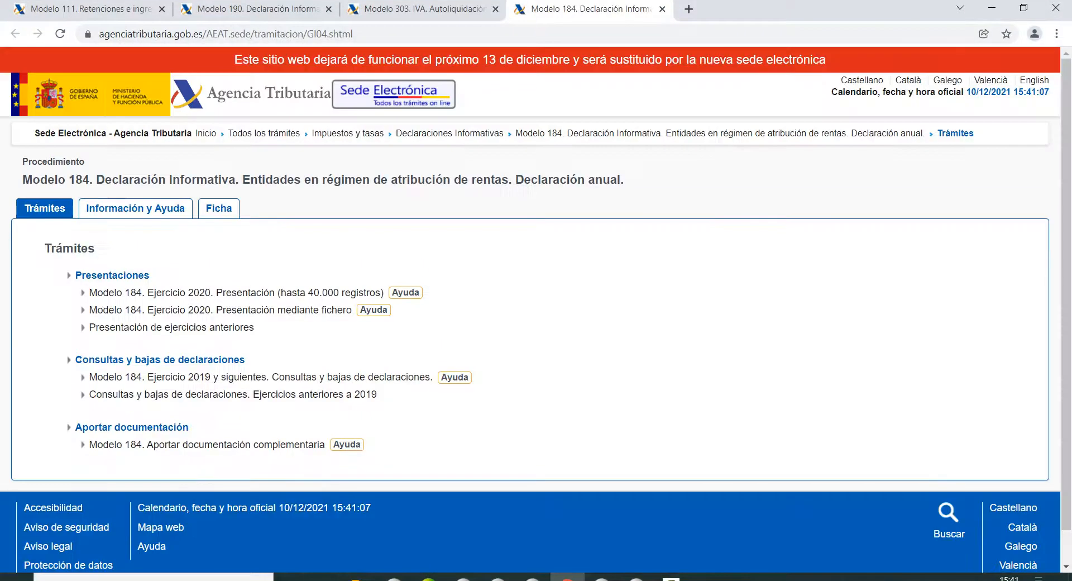
pyautogui.click(394, 578)
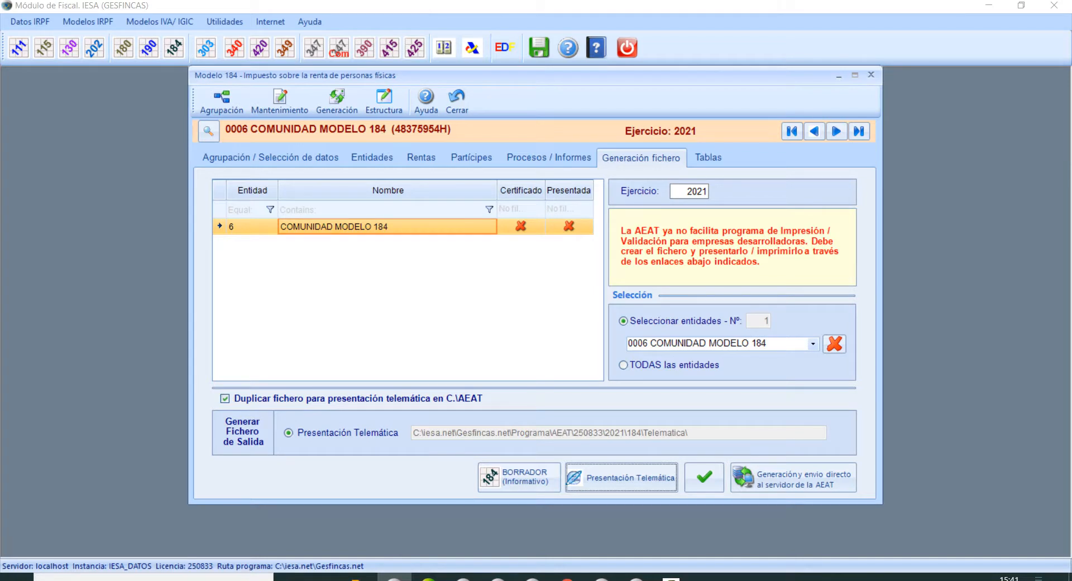
pyautogui.click(671, 578)
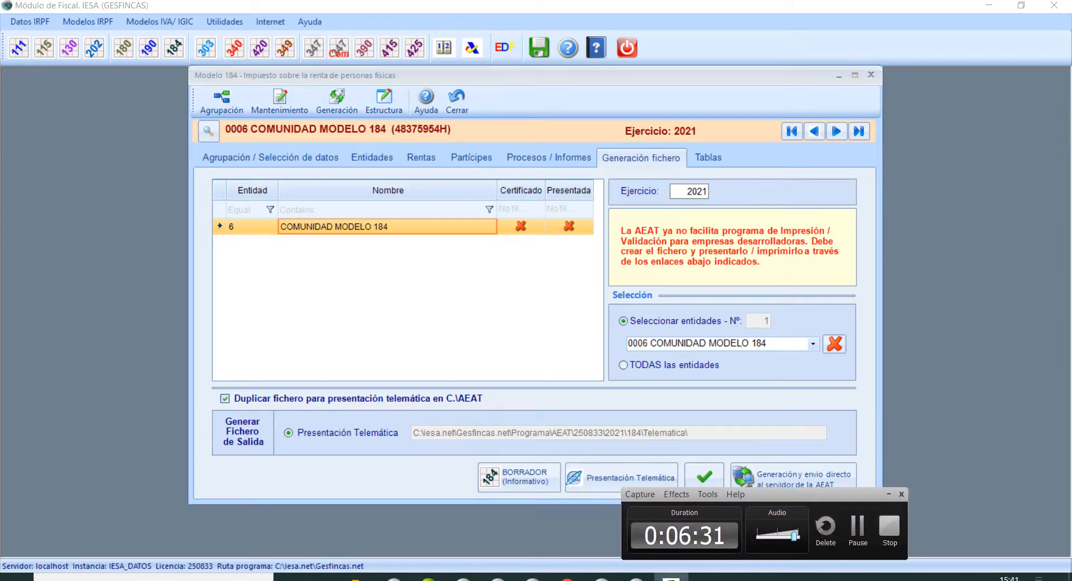